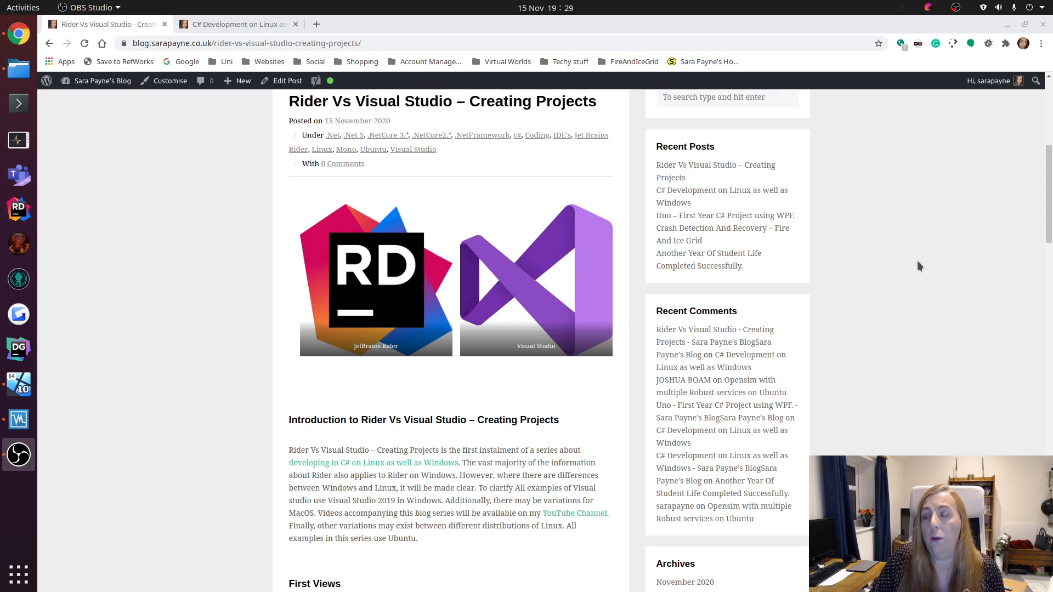
# View the blog post on C# development on Linux as well as Windows and return to the Rider Vs Visual Studio post.
pyautogui.click(241, 24)
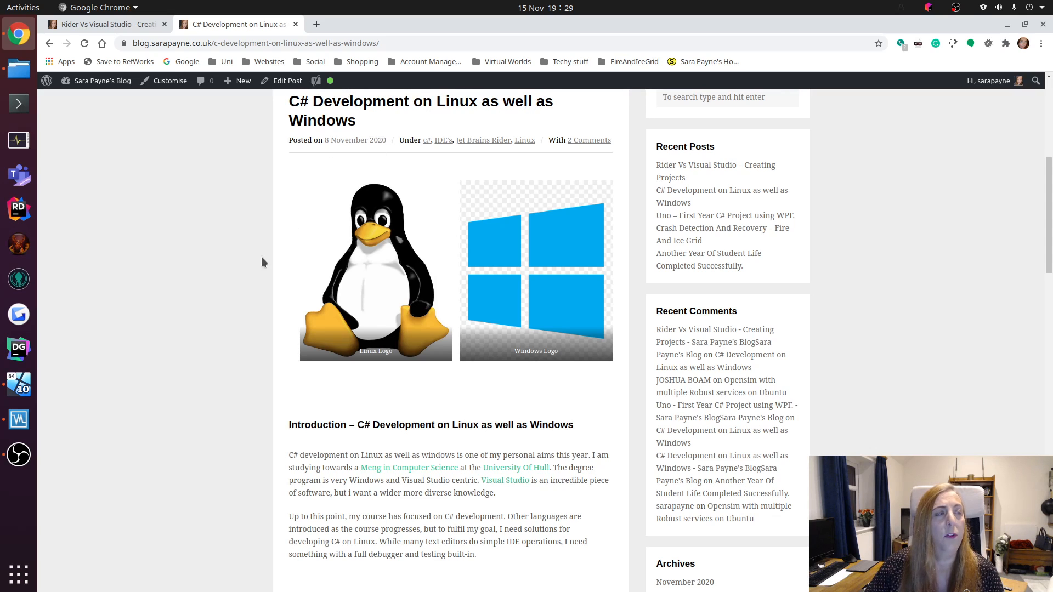
pyautogui.click(109, 25)
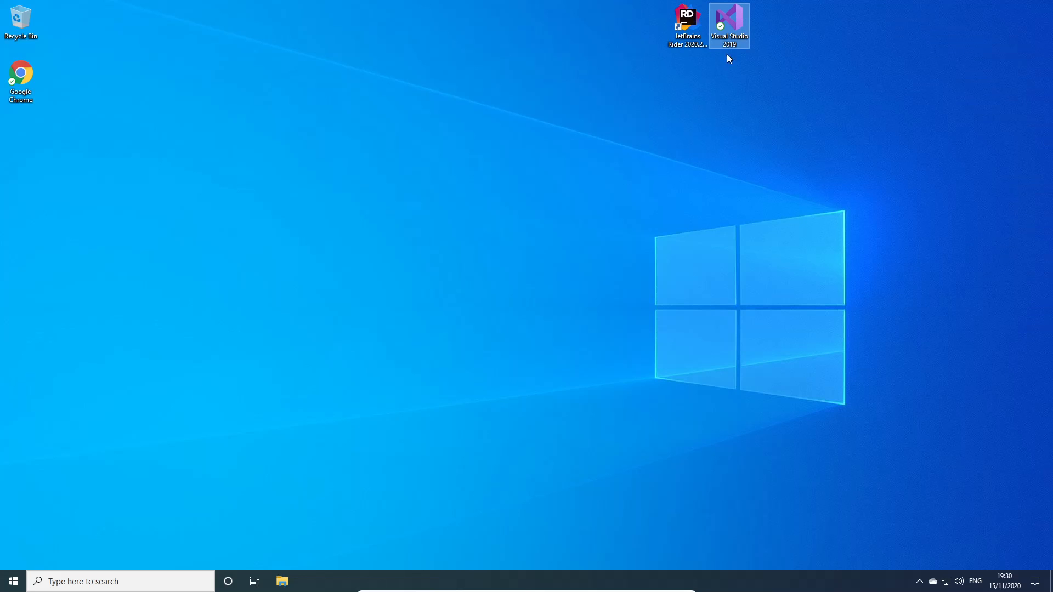
# Launch Visual Studio 2019 and start creating a new project.
pyautogui.doubleClick(727, 38)
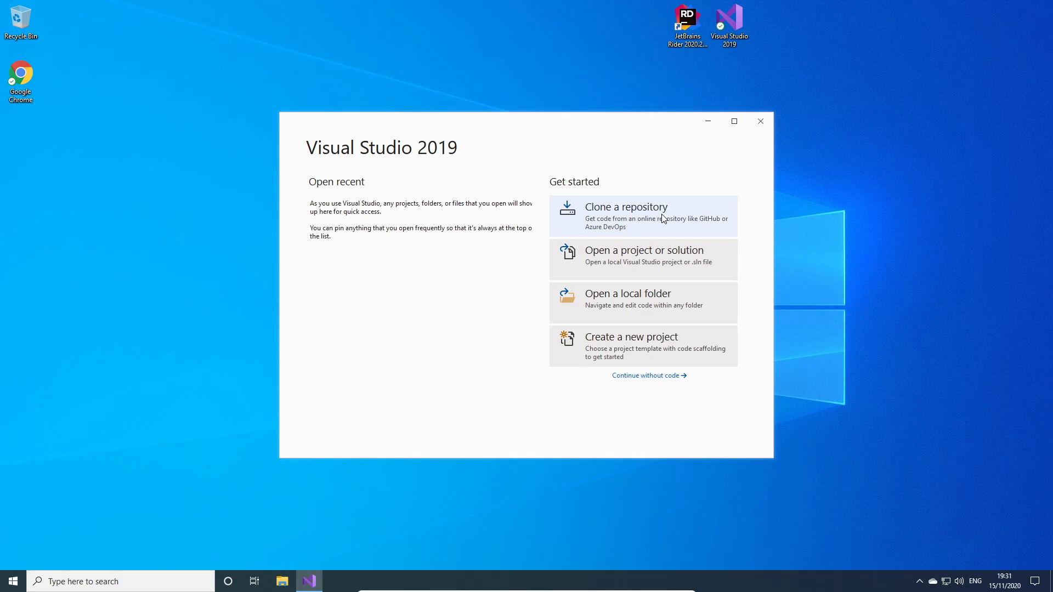
pyautogui.click(612, 351)
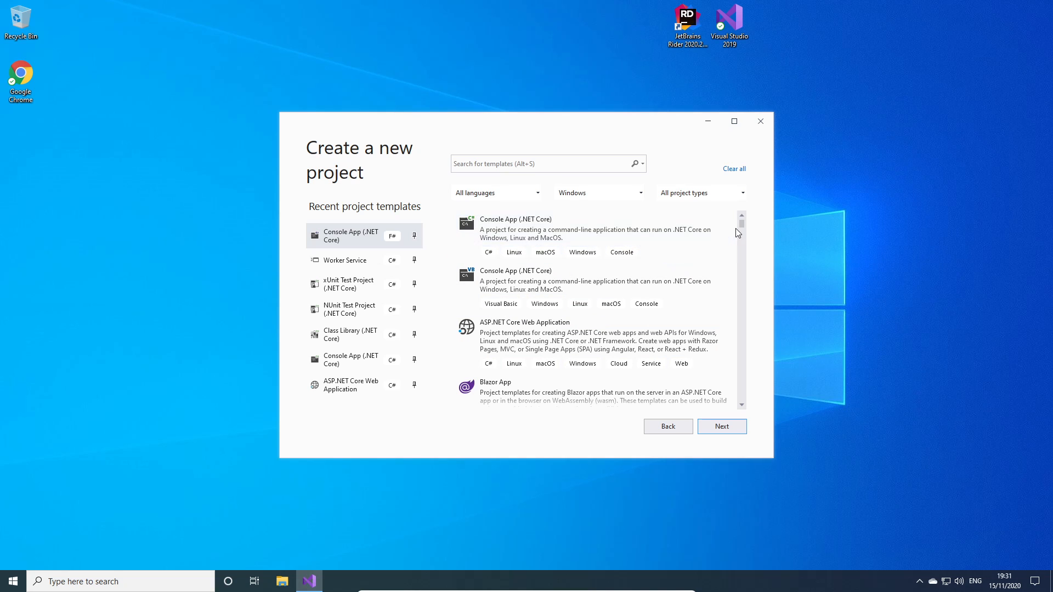
# Examine the project template list and the available language, platform and project type filters.
pyautogui.moveTo(741, 228)
pyautogui.mouseDown()
pyautogui.moveTo(741, 396)
pyautogui.moveTo(745, 224)
pyautogui.mouseUp()
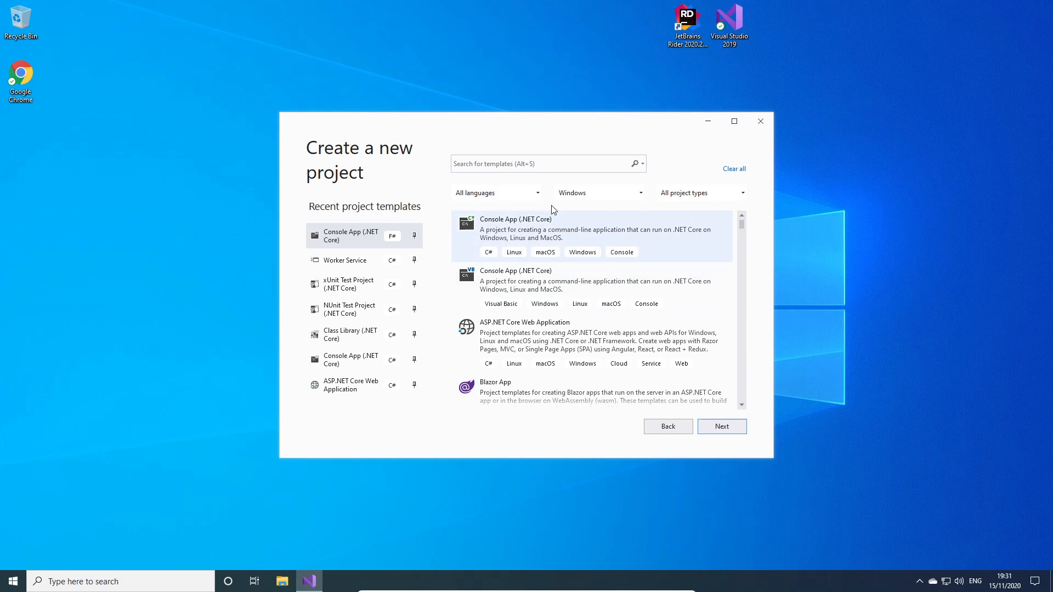
pyautogui.click(537, 194)
pyautogui.click(539, 195)
pyautogui.click(642, 195)
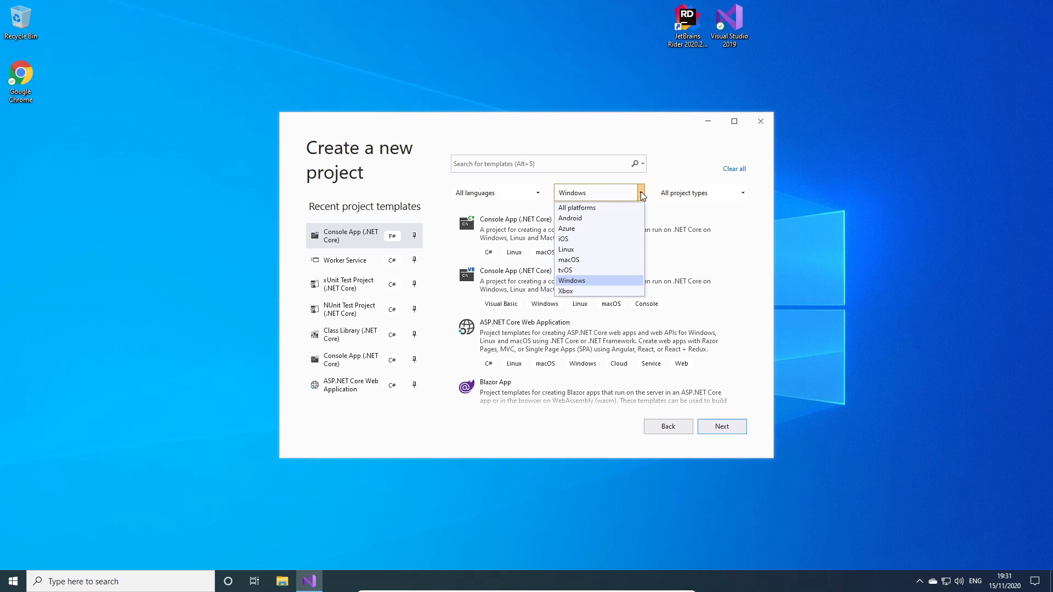
pyautogui.click(743, 194)
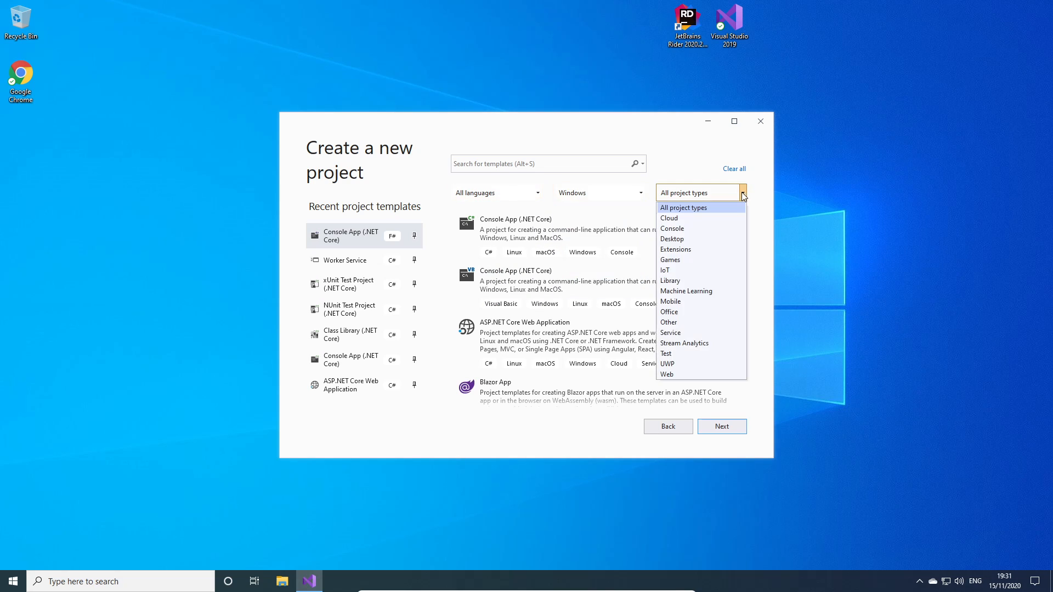
pyautogui.click(743, 193)
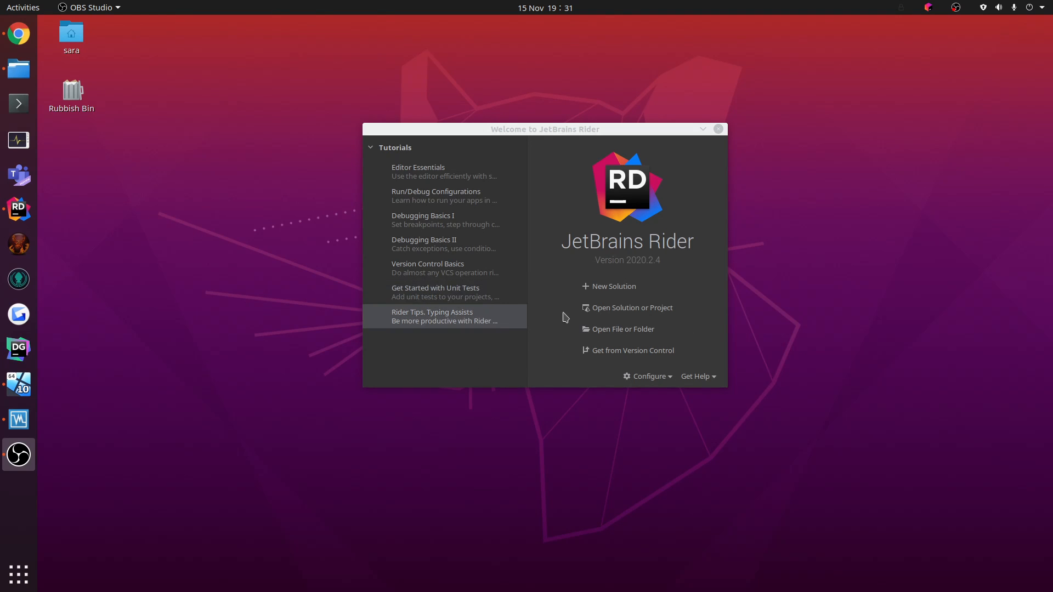
# Start a new .NET Core console application solution in JetBrains Rider with SDK 3.1.404 and C# as the language.
pyautogui.click(607, 288)
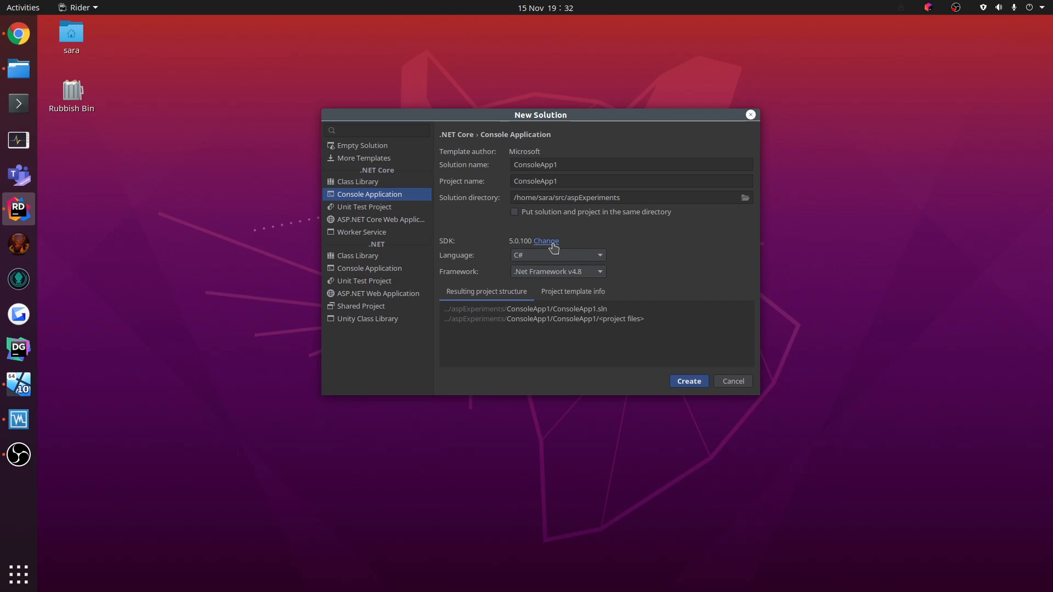
pyautogui.click(553, 242)
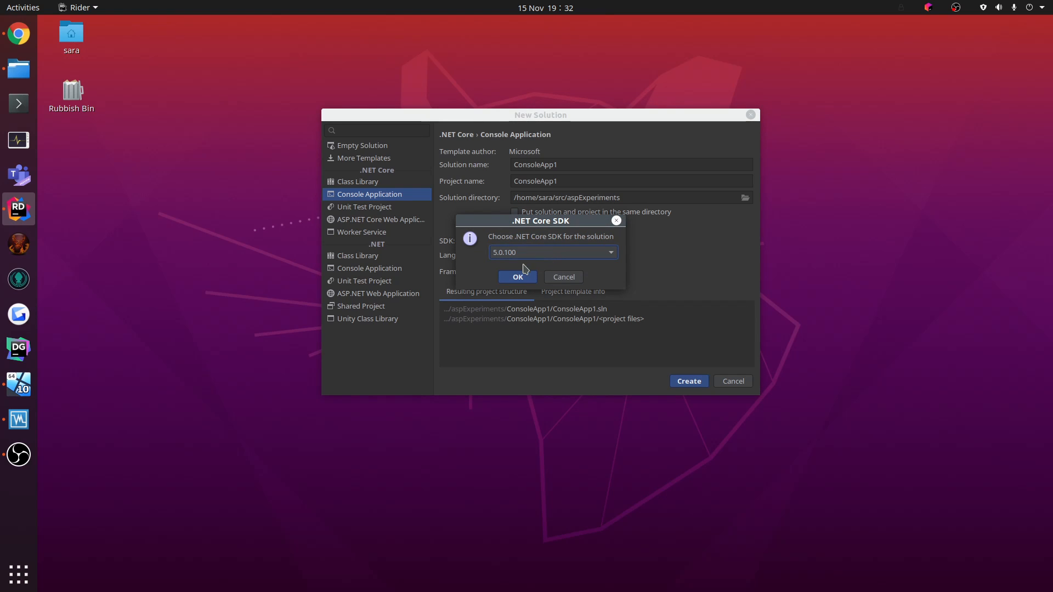
pyautogui.click(570, 258)
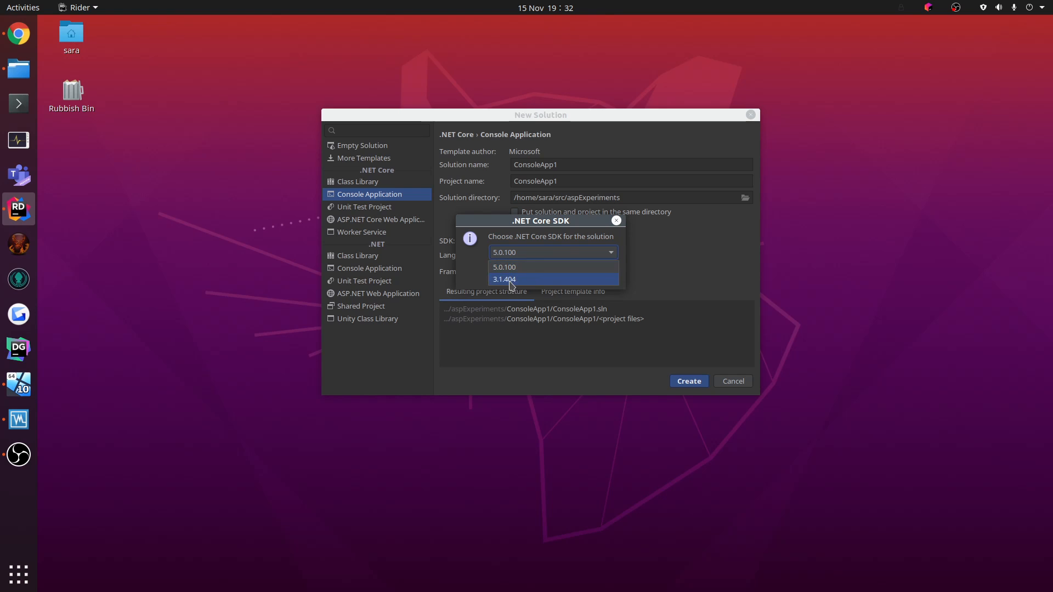
pyautogui.click(517, 282)
pyautogui.click(518, 278)
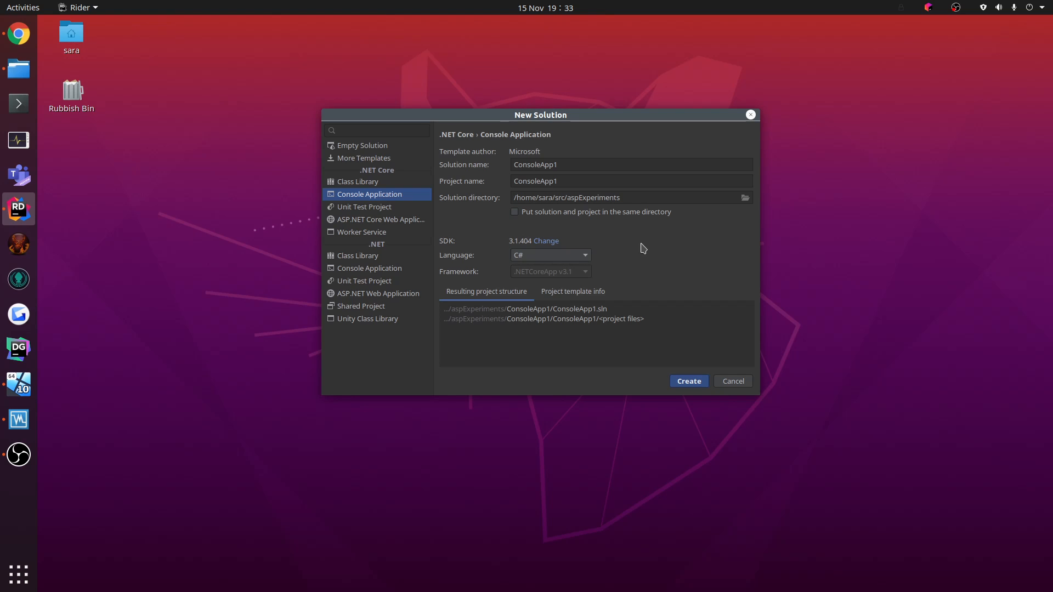
pyautogui.click(568, 256)
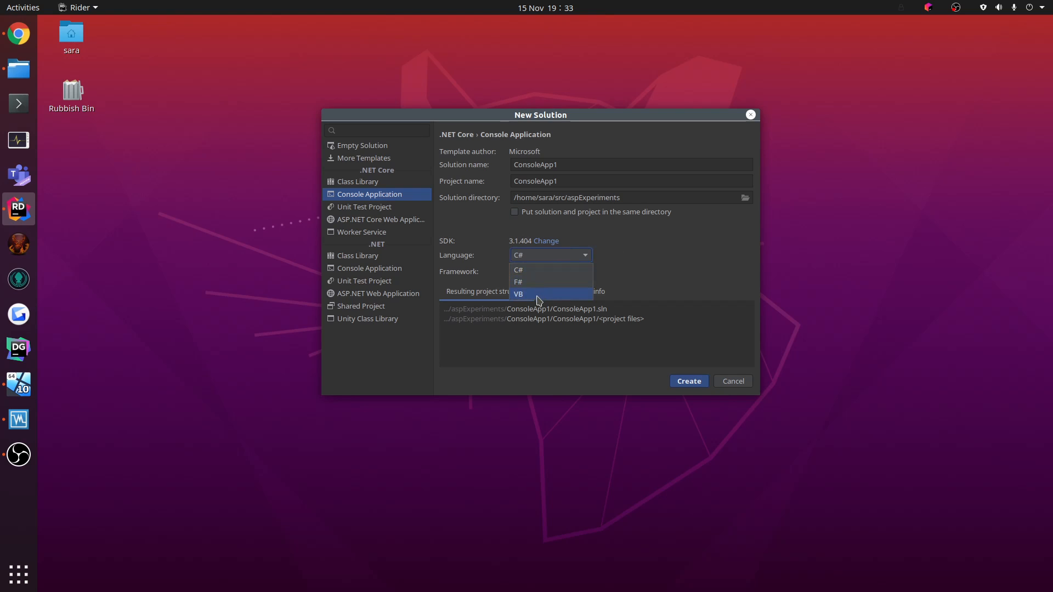
pyautogui.click(539, 271)
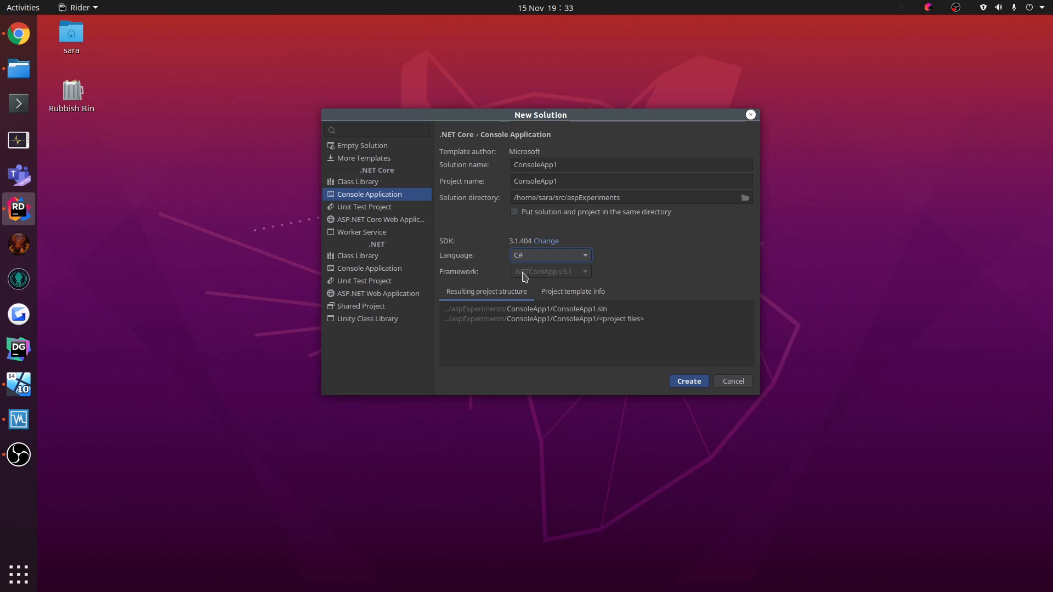
# Change the solution's .NET Core SDK to 5.0.100 and look through the available target frameworks.
pyautogui.click(545, 242)
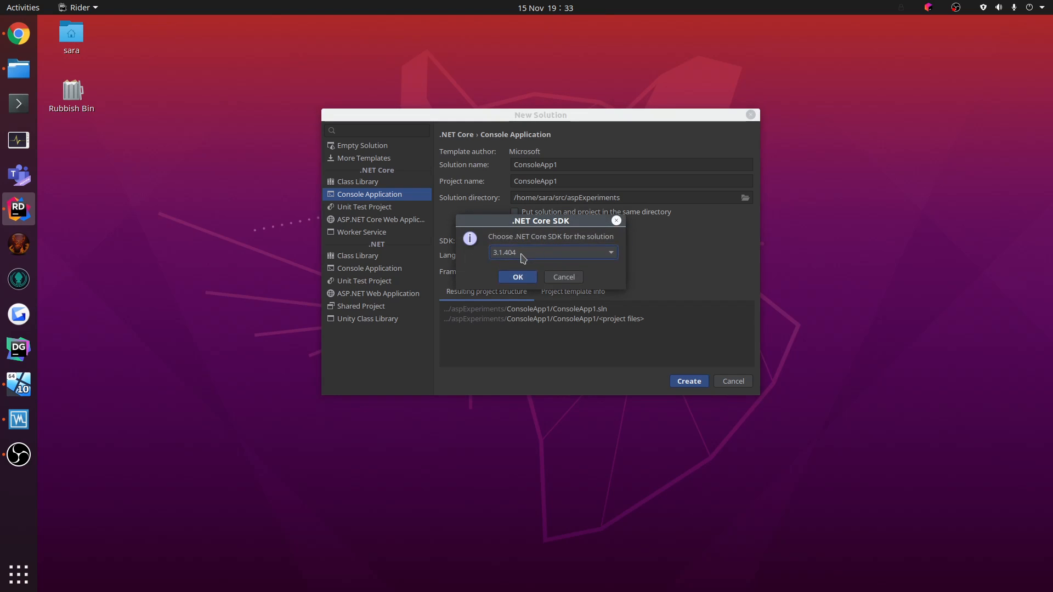
pyautogui.click(524, 254)
pyautogui.click(511, 273)
pyautogui.click(520, 278)
pyautogui.click(544, 273)
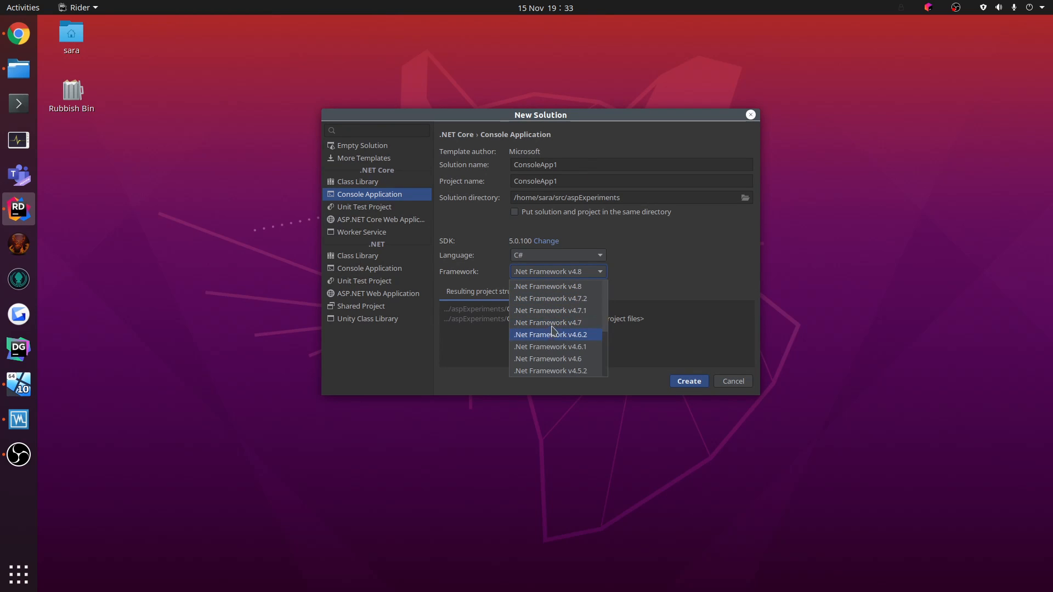
pyautogui.click(671, 254)
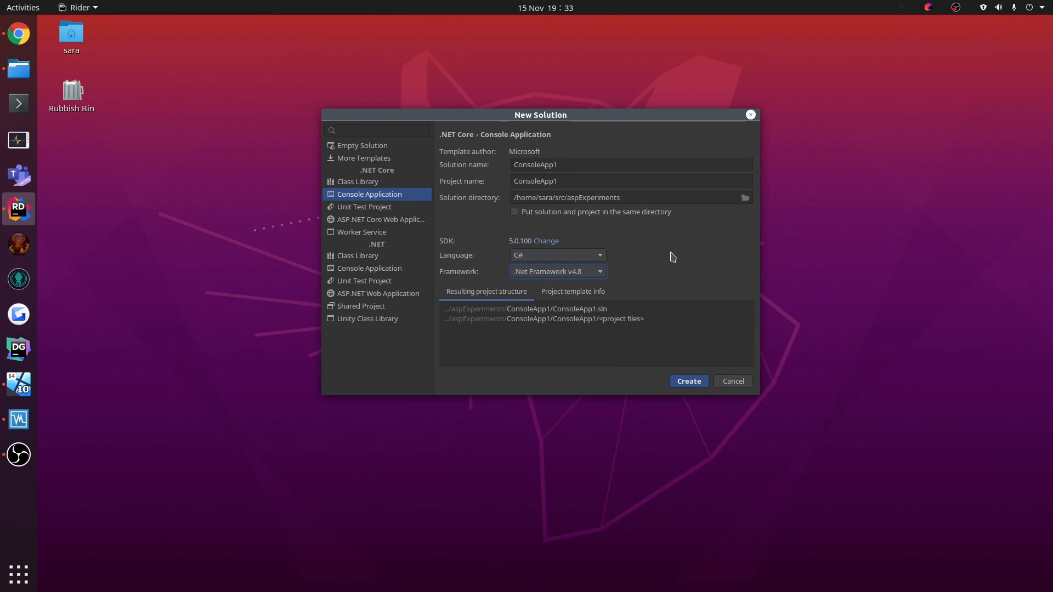
# Check the language choices and set the solution's .NET Core SDK to 3.1.404.
pyautogui.click(558, 257)
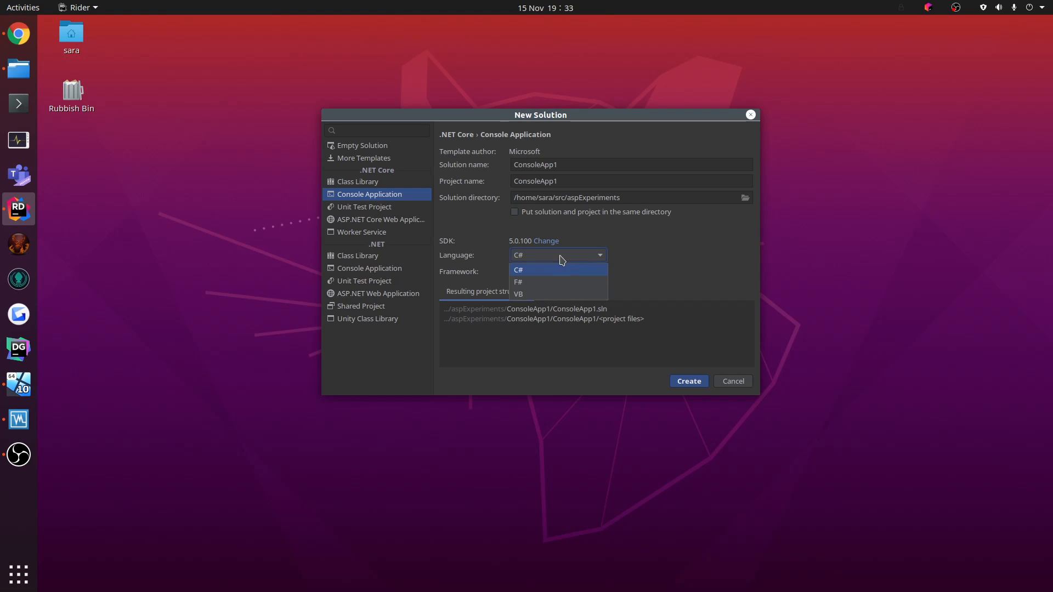
pyautogui.click(546, 242)
pyautogui.click(521, 253)
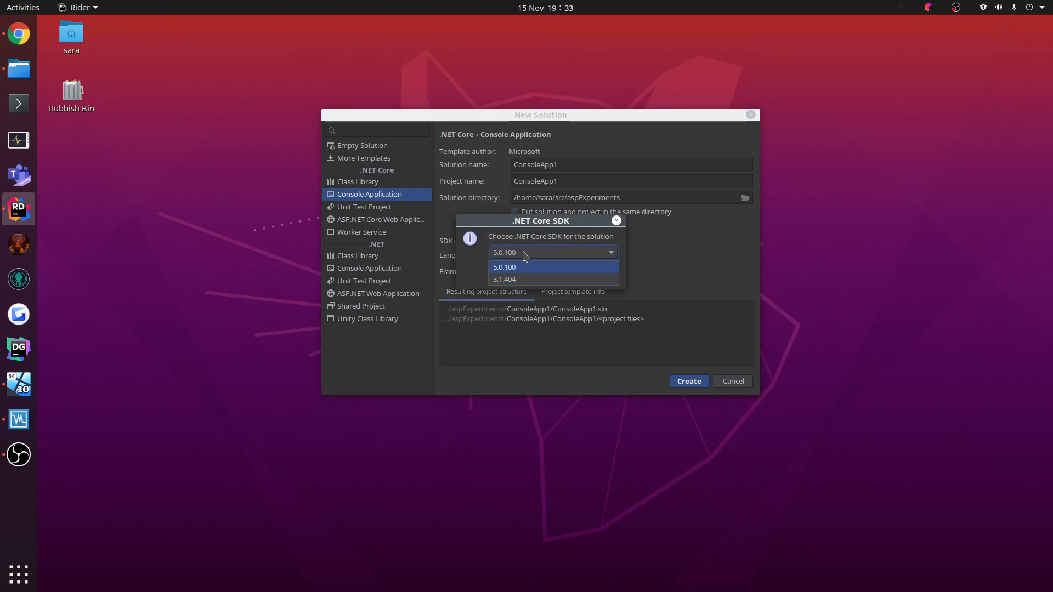
pyautogui.click(510, 280)
pyautogui.click(521, 283)
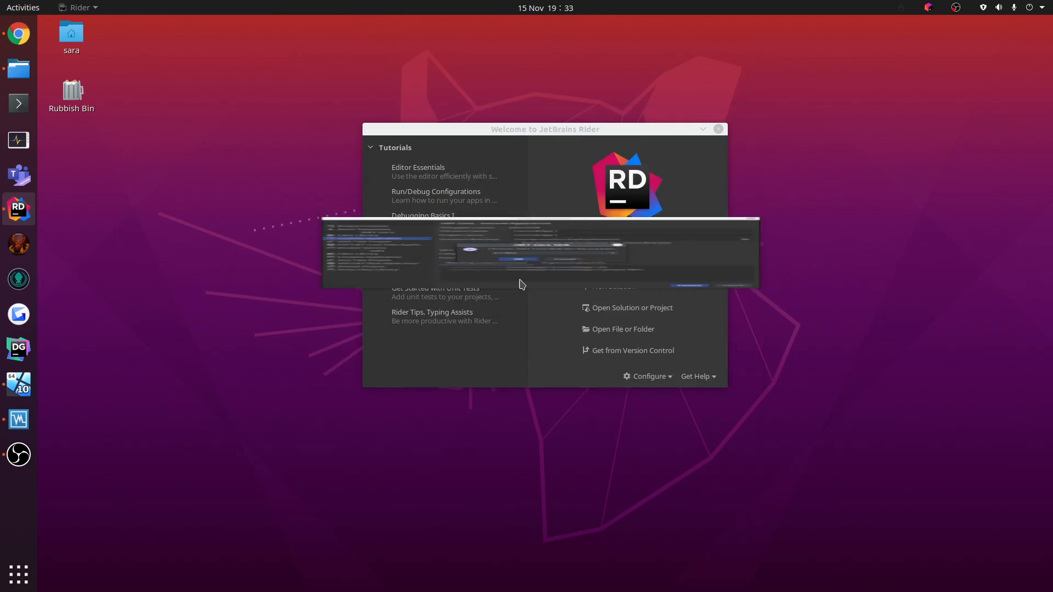
# Create the ConsoleApp1 solution and choose to always add externally added files to Git.
pyautogui.click(691, 383)
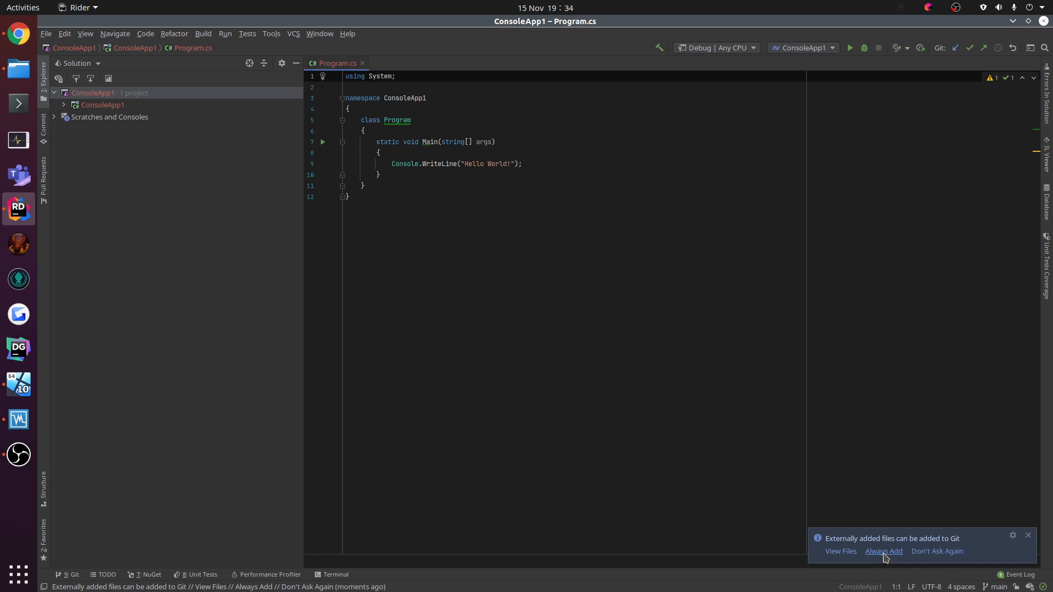
pyautogui.click(883, 553)
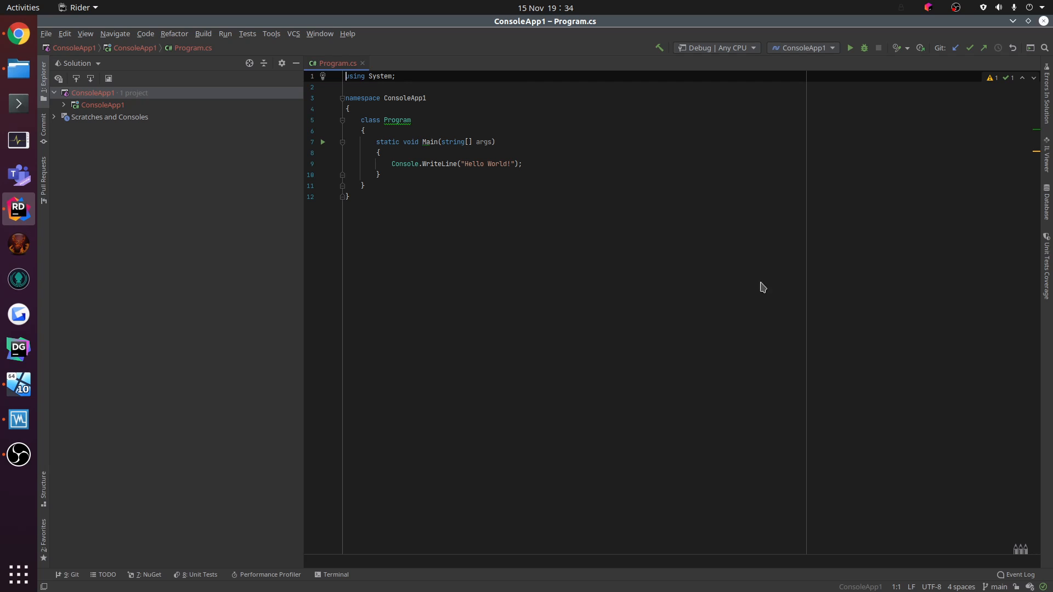
# Switch to Visual Studio and create a C# Console App (.NET Core) project named ConsoleApp1 in the default location.
pyautogui.hotkey('alt', 'Tab')
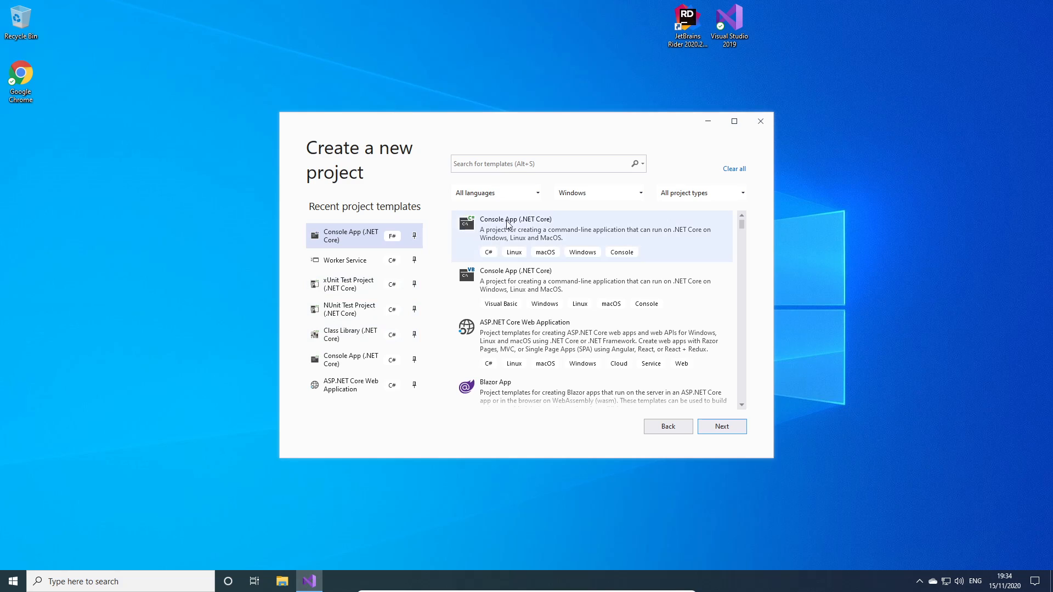
pyautogui.click(532, 226)
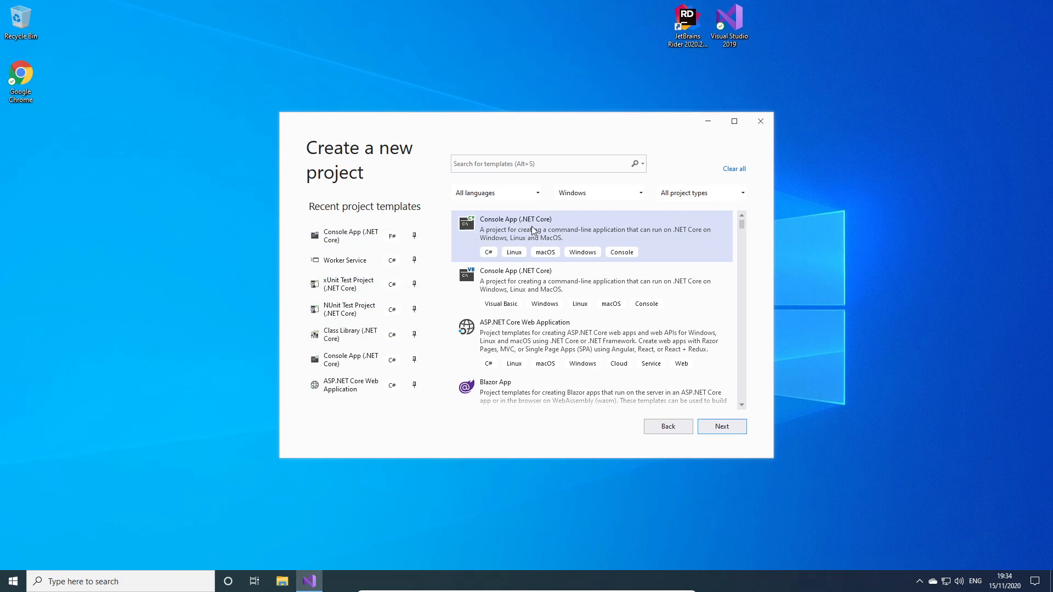
pyautogui.click(721, 428)
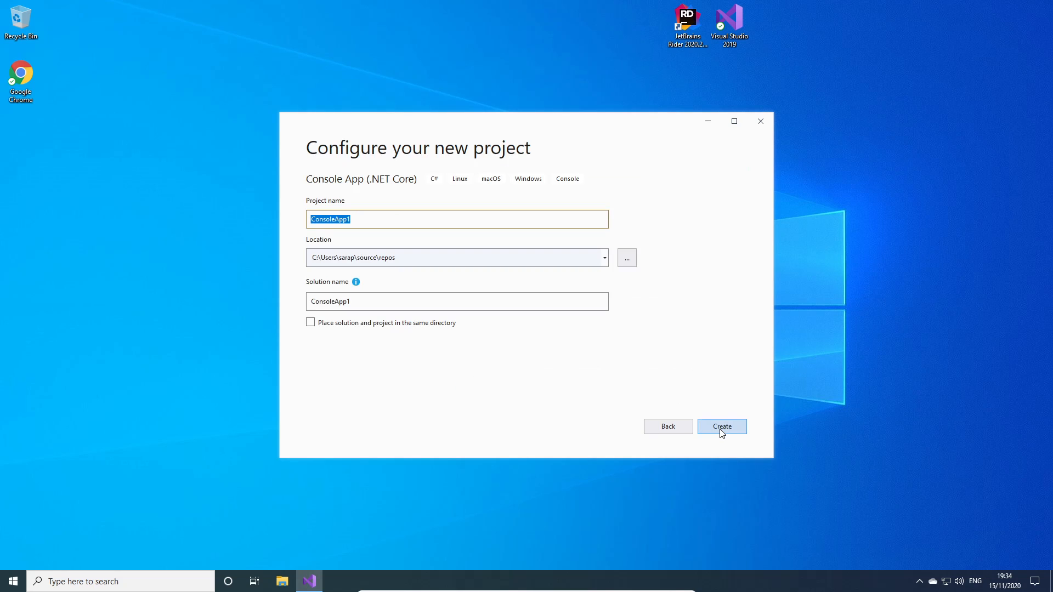
pyautogui.click(720, 429)
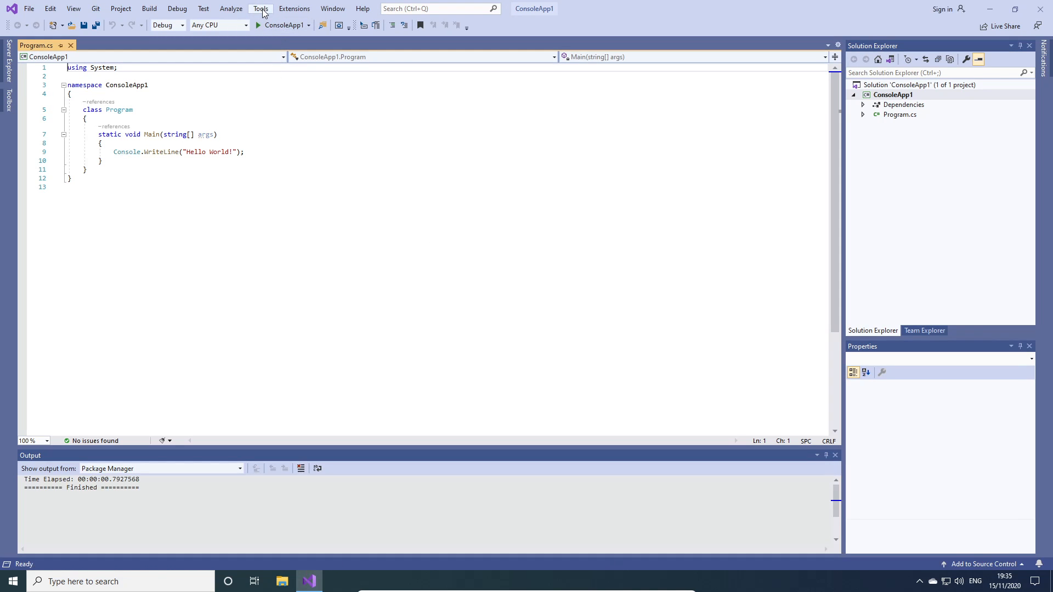
# Enable the preview features for showing all .NET Core templates in the New project dialog and using .NET Core SDK previews.
pyautogui.click(263, 12)
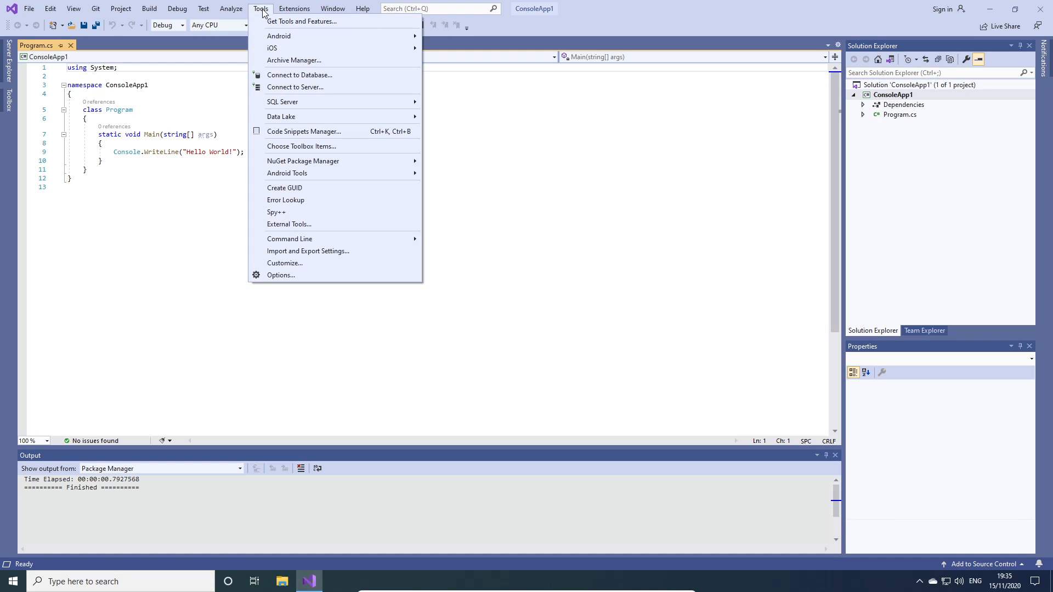
pyautogui.click(289, 276)
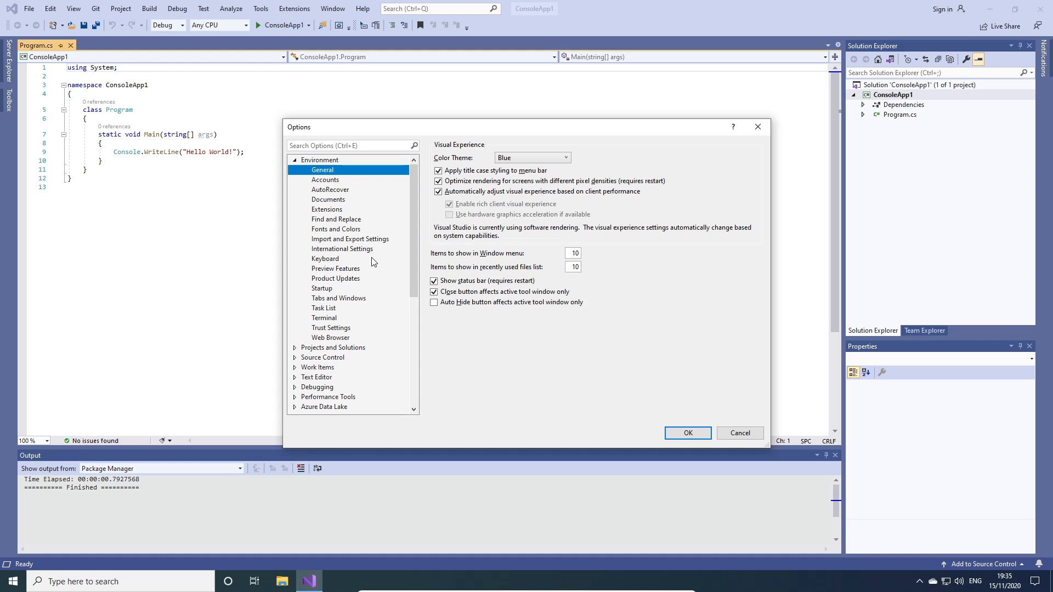
pyautogui.click(344, 270)
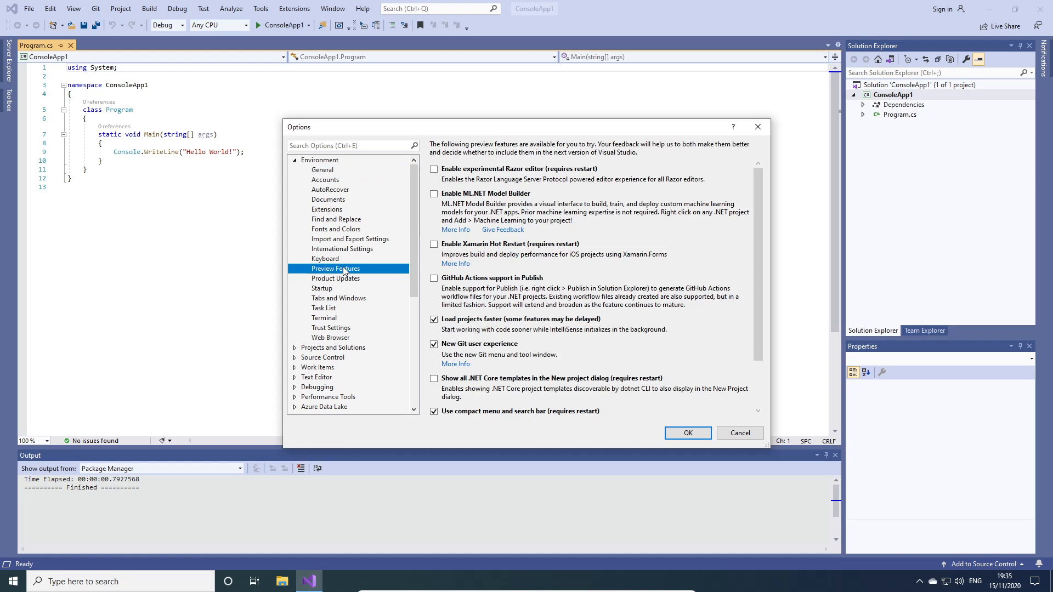
pyautogui.scroll(-2, 607, 301)
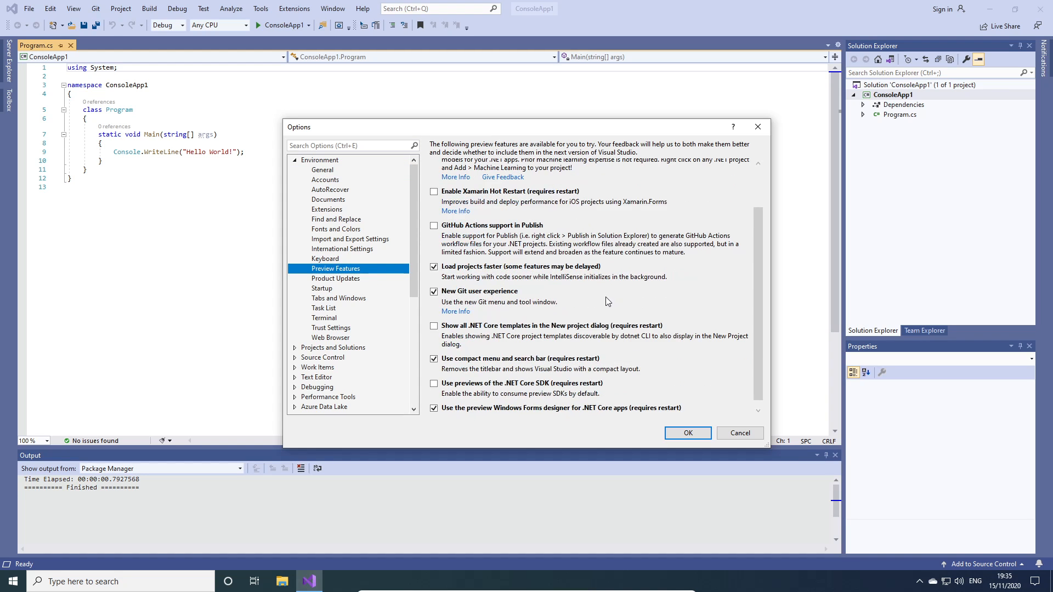
pyautogui.scroll(-1, 511, 324)
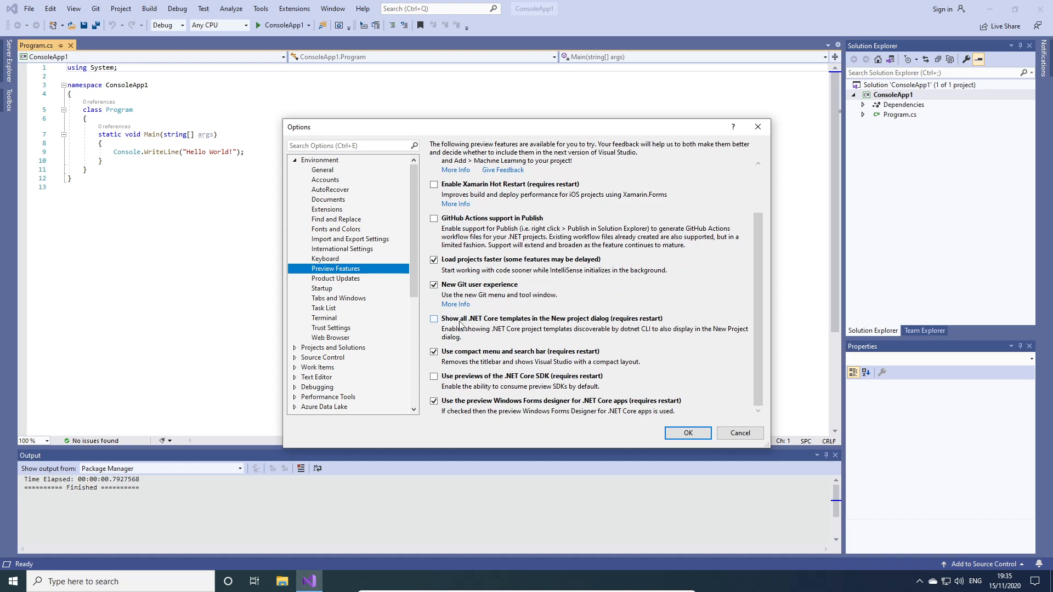
pyautogui.click(433, 321)
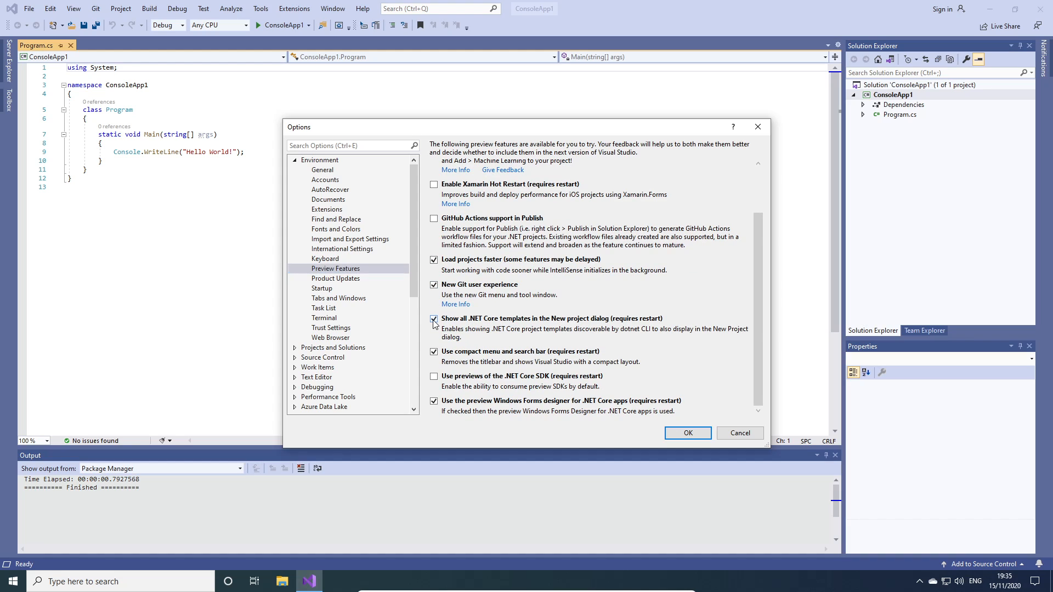
pyautogui.click(434, 378)
pyautogui.click(688, 433)
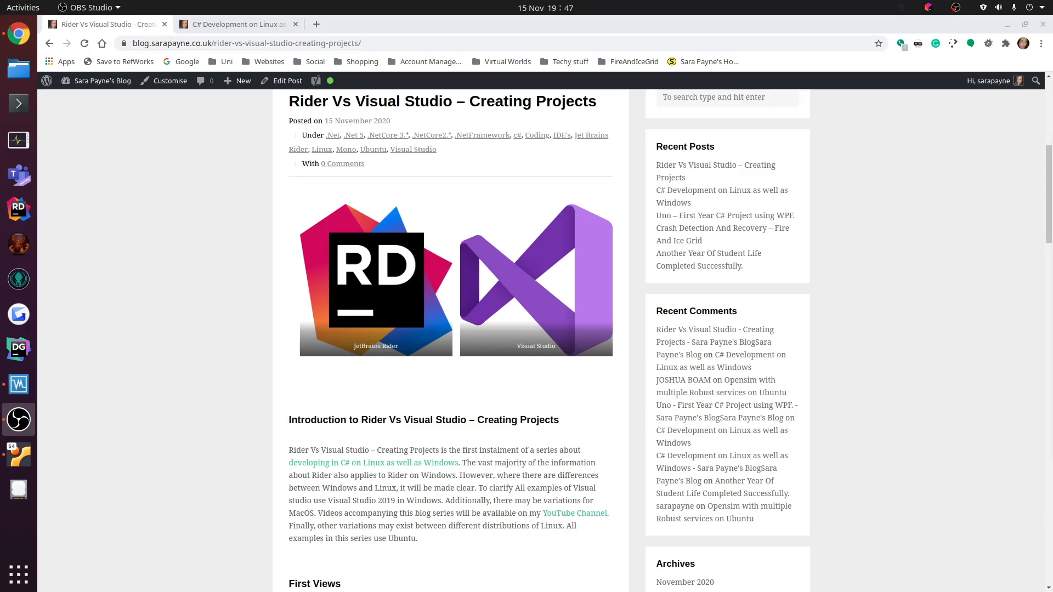
# Switch to Chrome and find the SDK installation instructions in the Rider Vs Visual Studio blog post.
pyautogui.scroll(-20, 586, 378)
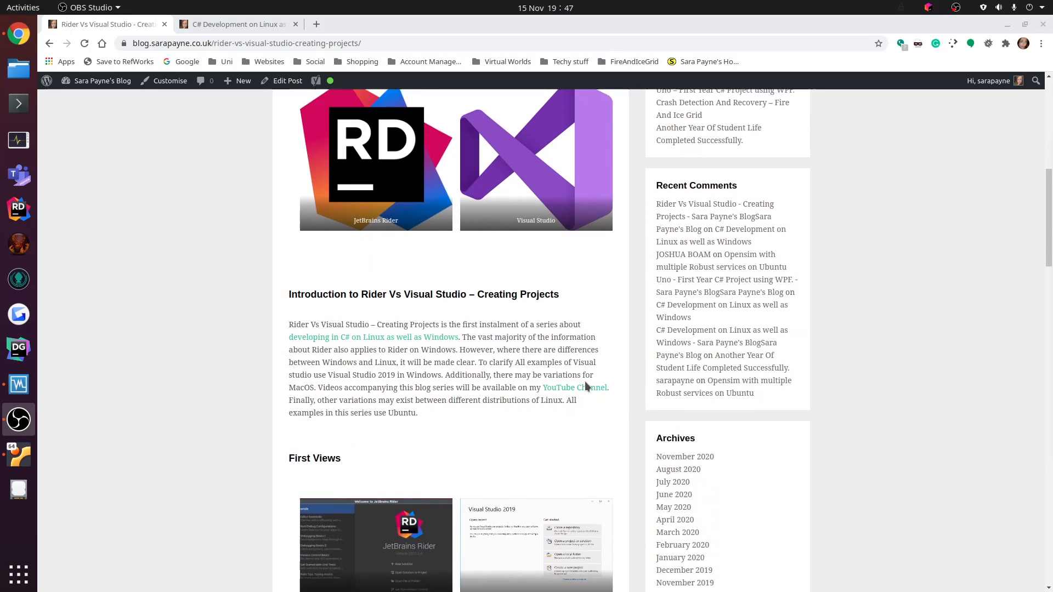
pyautogui.scroll(-8, 585, 384)
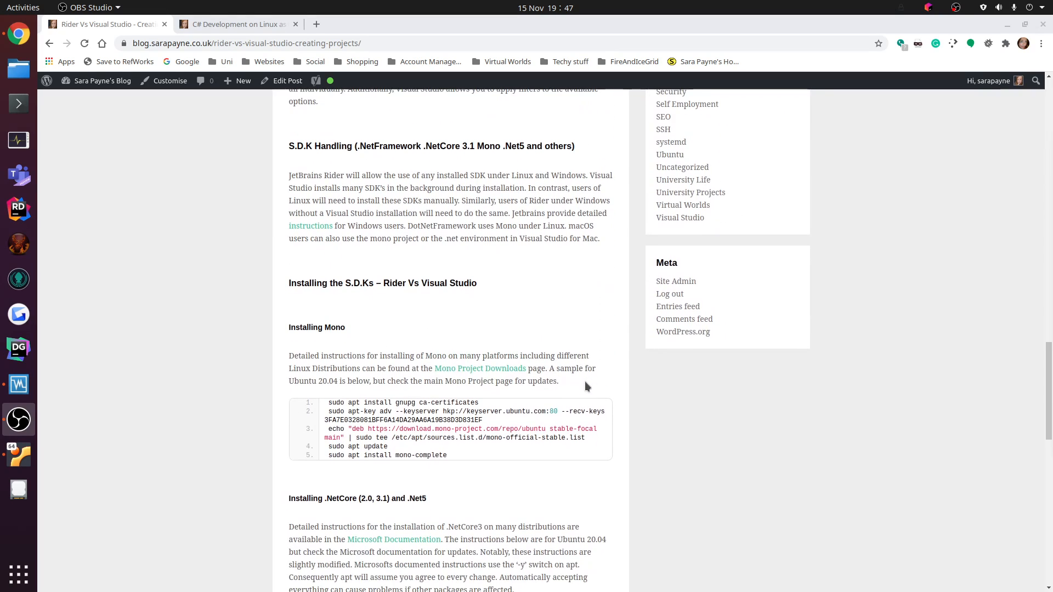
# Review the Ubuntu installation commands on the linked Mono Project Downloads page in a separate tab, and return to the Rider Vs Visual Studio post.
pyautogui.scroll(3, 584, 383)
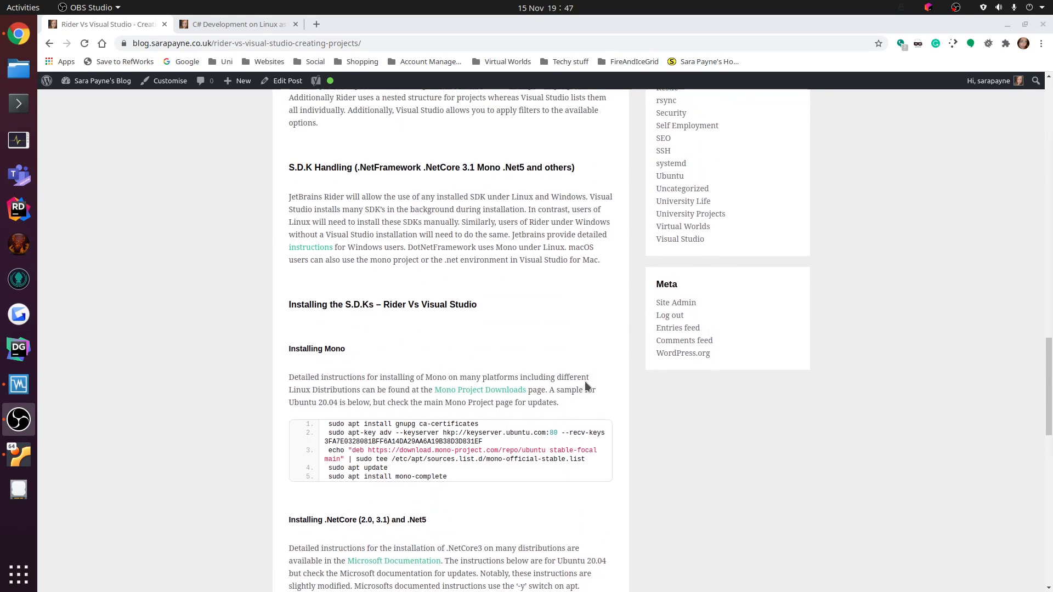
pyautogui.scroll(-5, 584, 382)
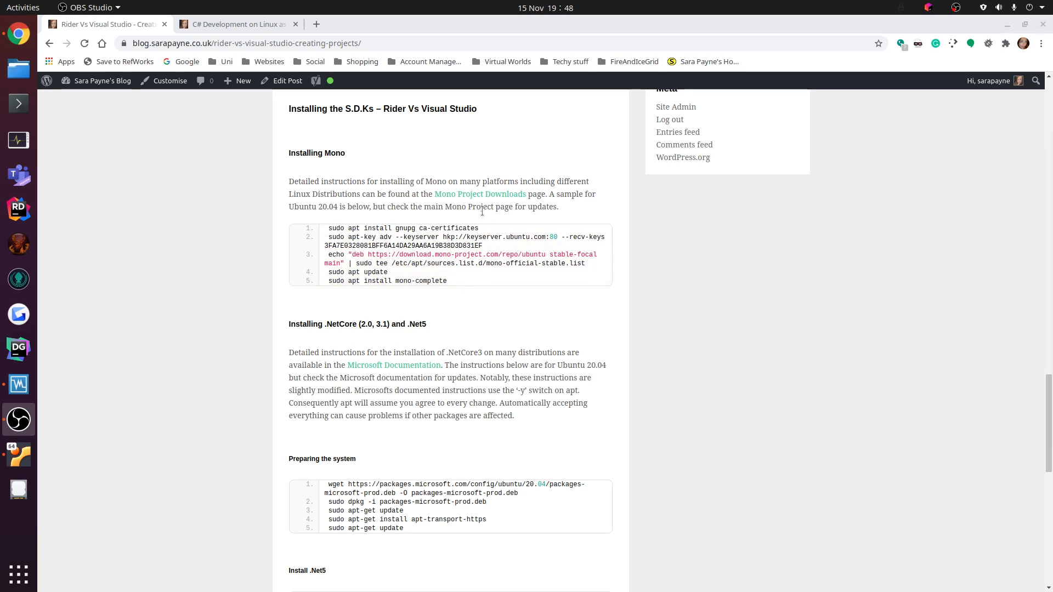
pyautogui.rightClick(466, 195)
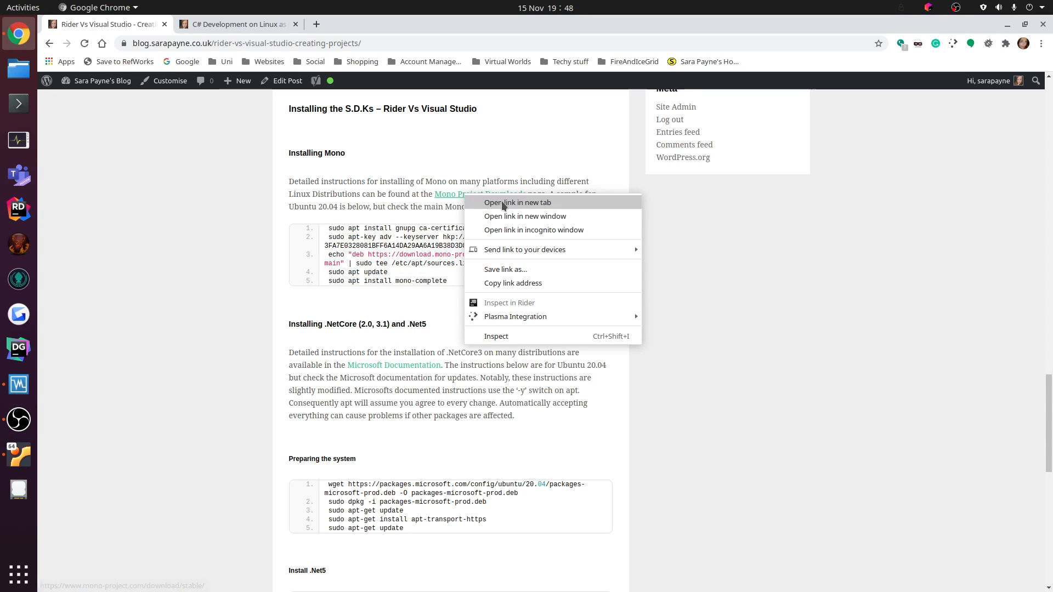
pyautogui.click(514, 205)
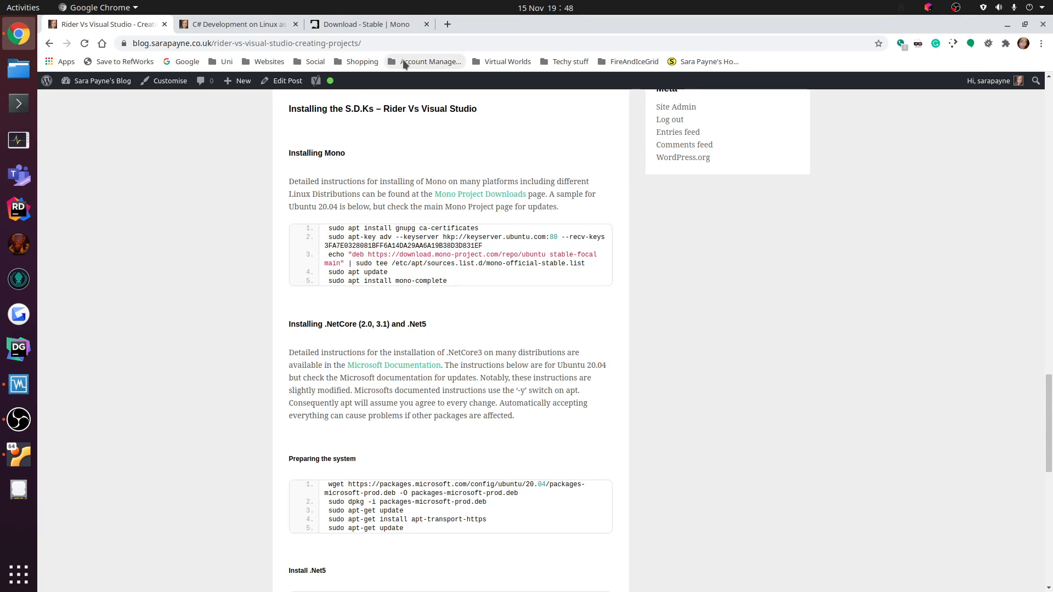
pyautogui.click(370, 24)
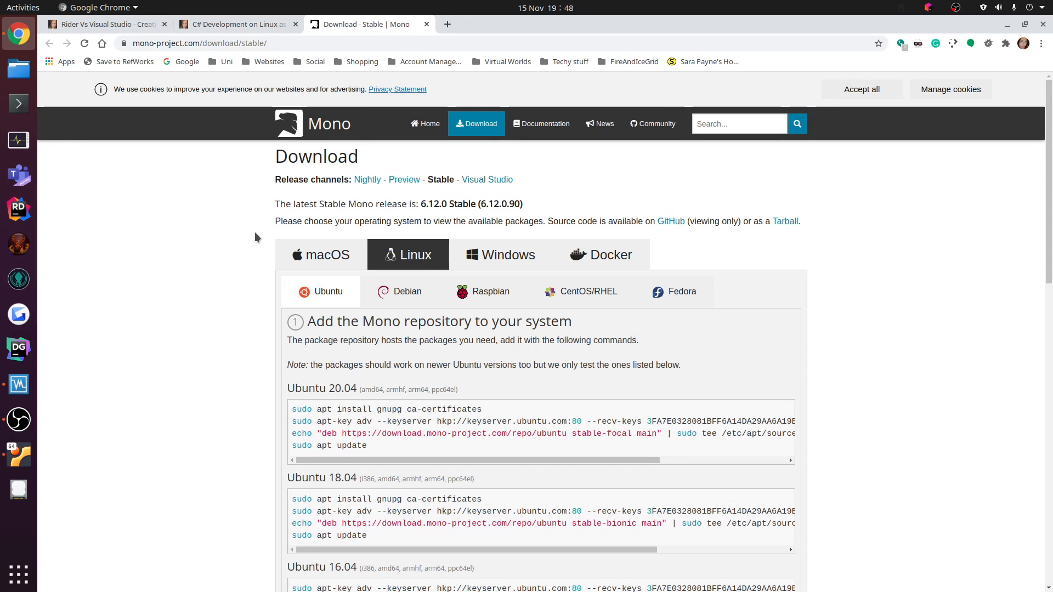
pyautogui.scroll(-3, 255, 231)
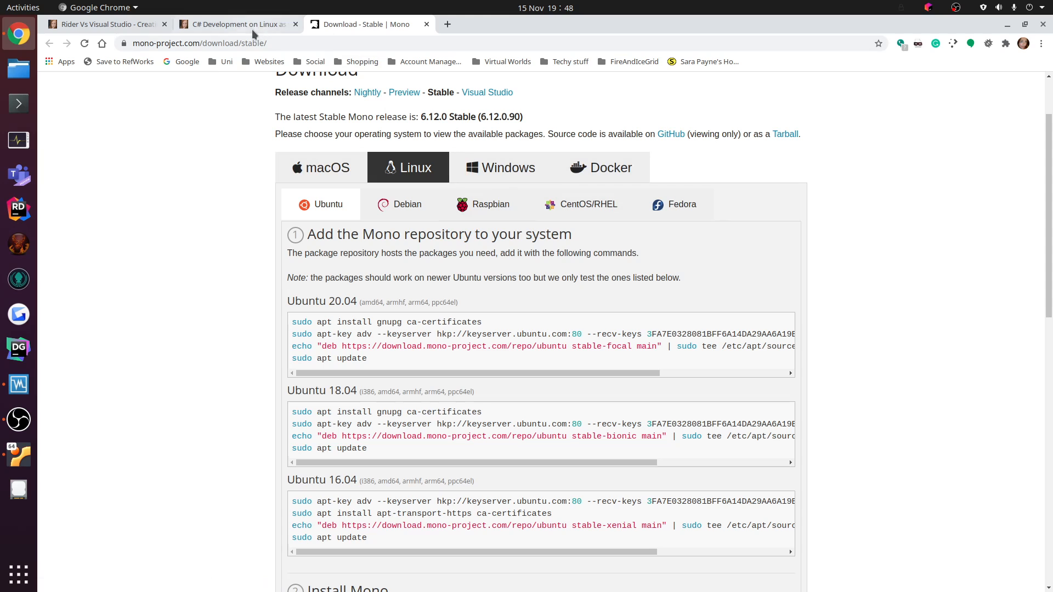
pyautogui.click(426, 24)
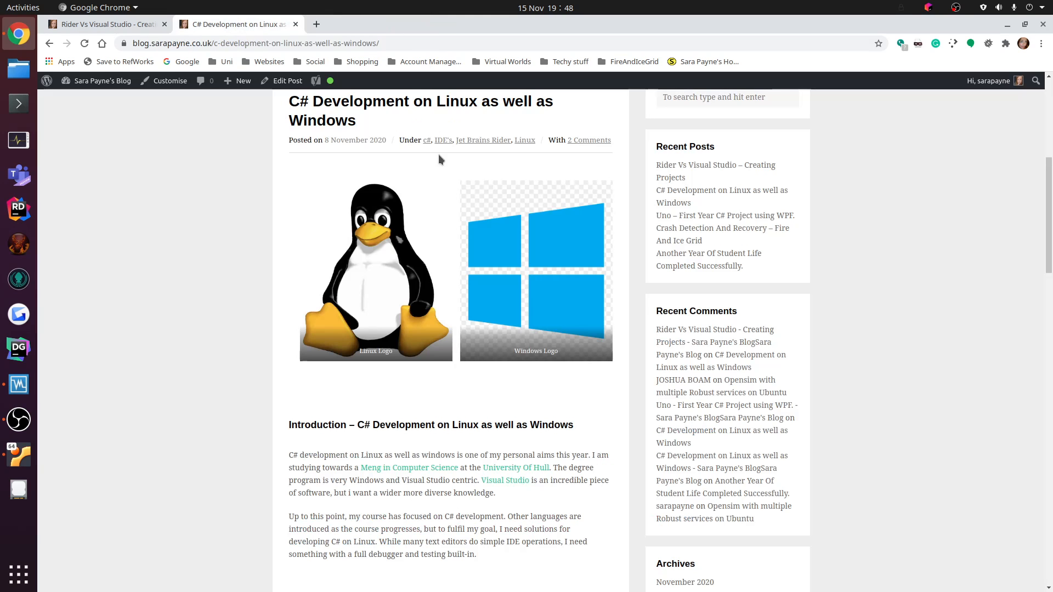
pyautogui.click(122, 25)
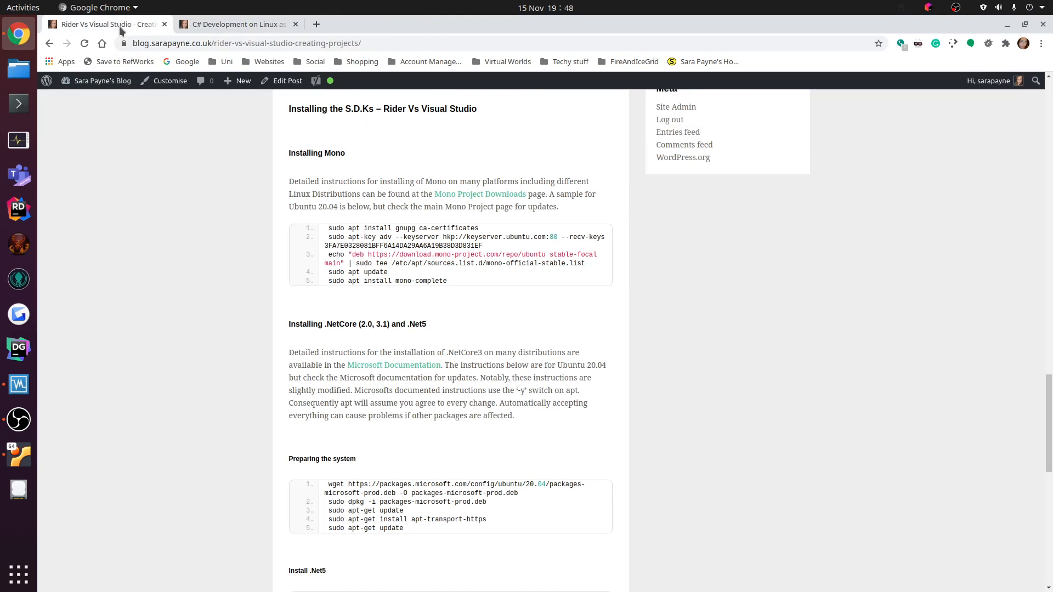